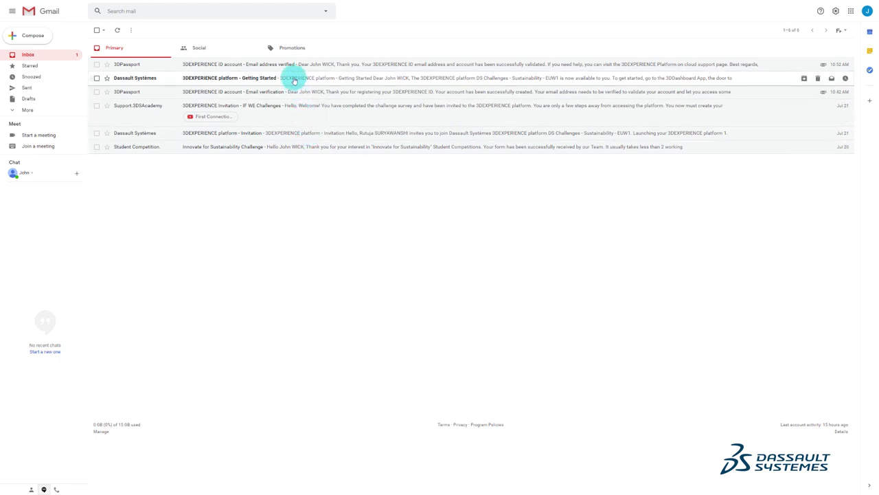
- Open the '3DEXPERIENCE platform - Getting Started' email from Dassault Systèmes in Gmail
click(294, 79)
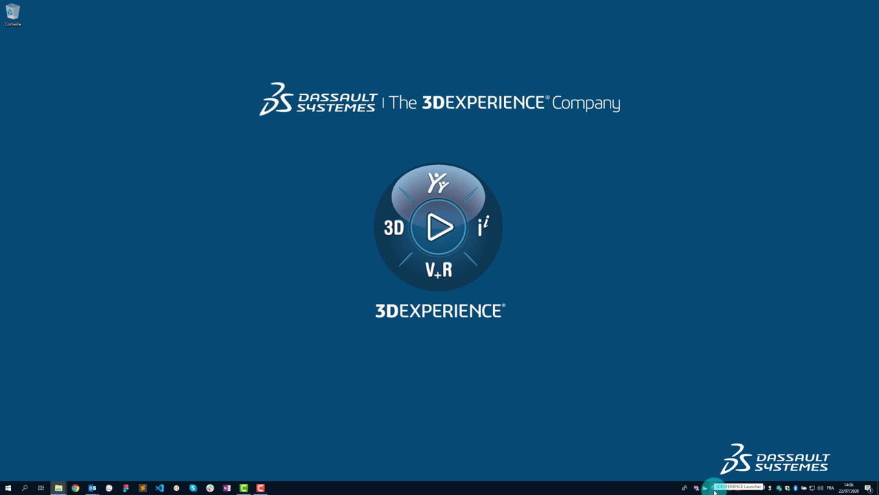
- Copy the port number from the 3DEXPERIENCE Launcher tray icon
right_click(714, 492)
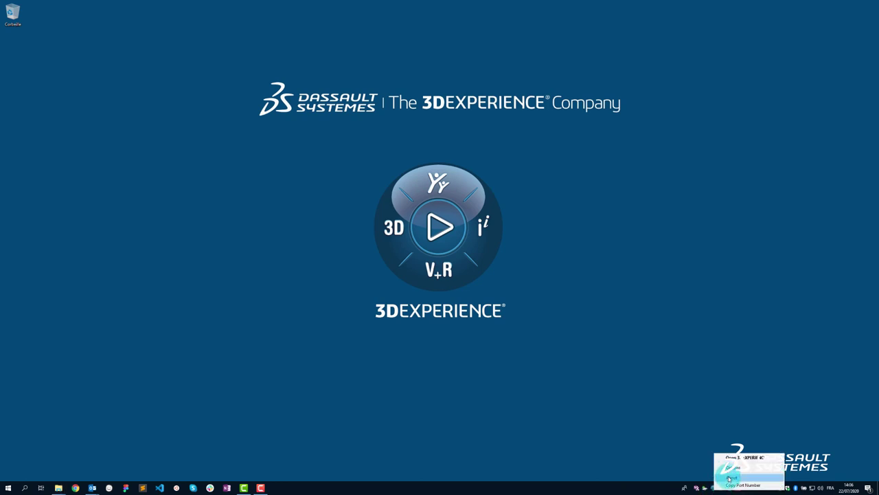
click(730, 483)
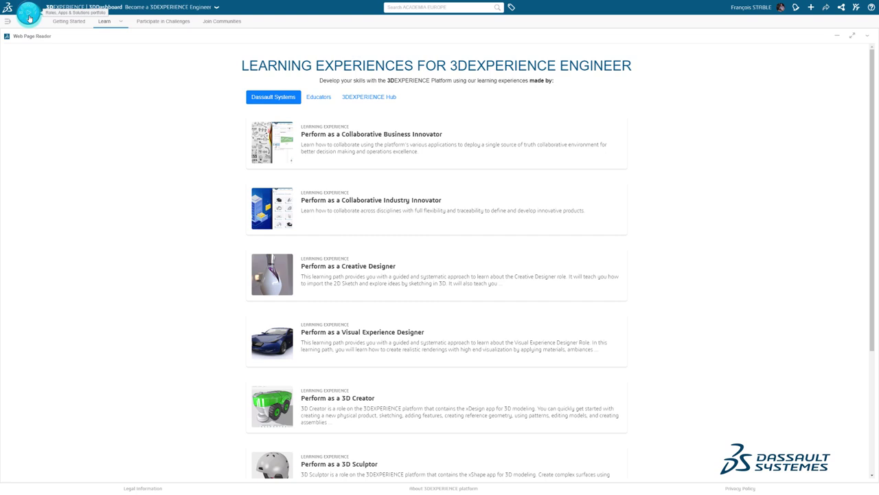
- Search the compass roles and apps for 'assembly' and launch Assembly Design
click(29, 18)
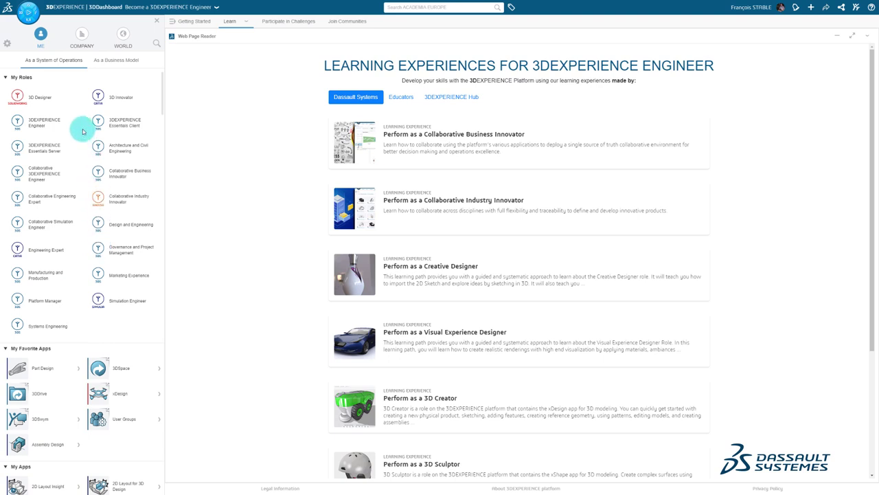
click(157, 44)
text(assembl)
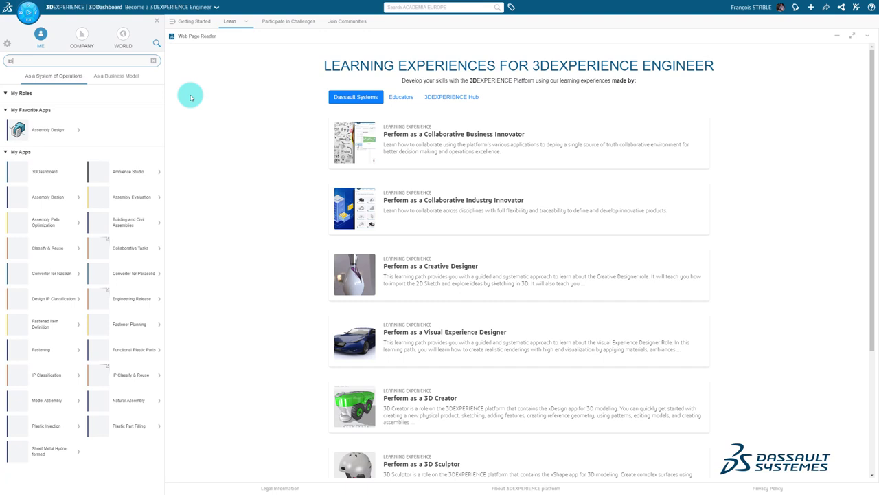
text(y)
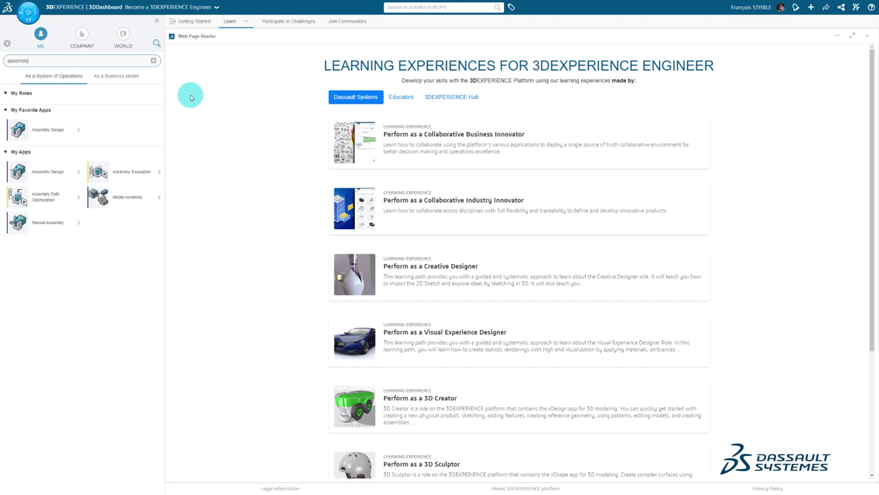
click(79, 133)
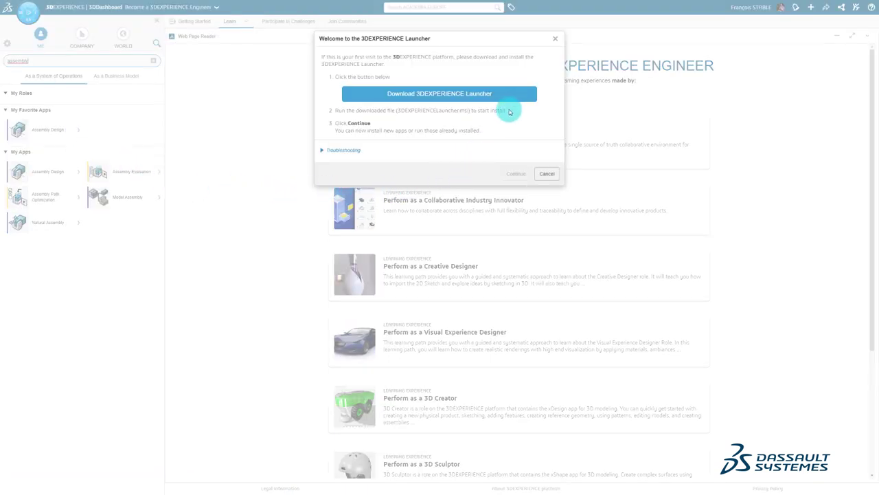
- Download the 3DEXPERIENCE Launcher .msi installer and run it
click(518, 99)
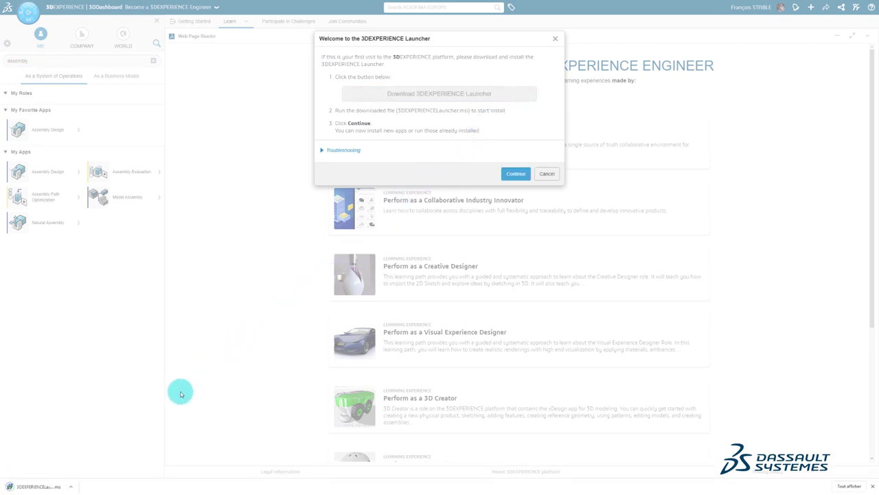
click(55, 490)
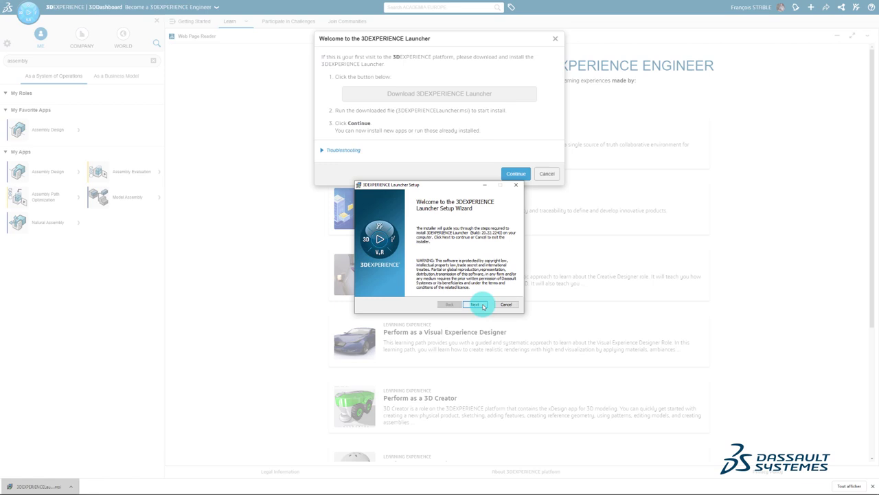
- Install the Launcher to the default Program Files folder and finish the wizard
click(482, 305)
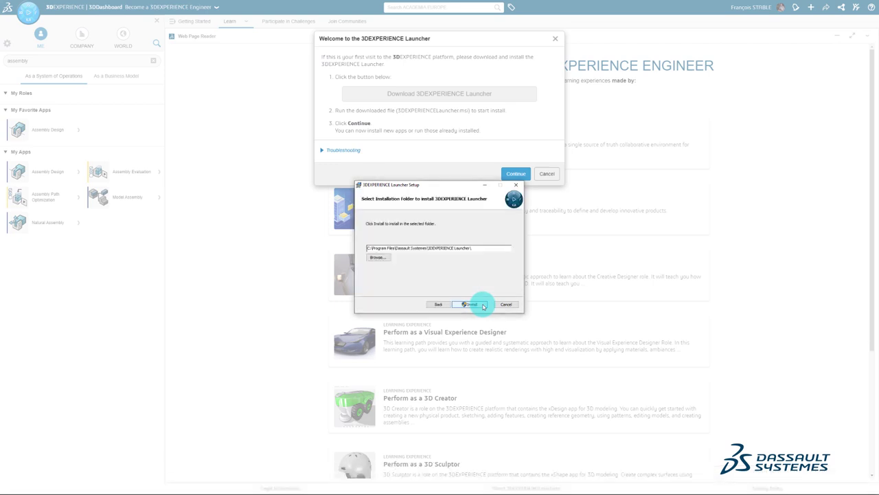
click(483, 305)
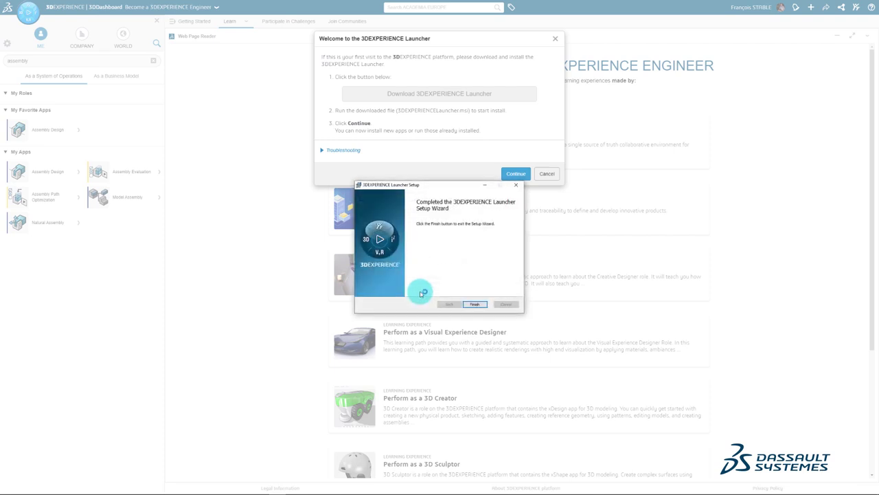
click(474, 304)
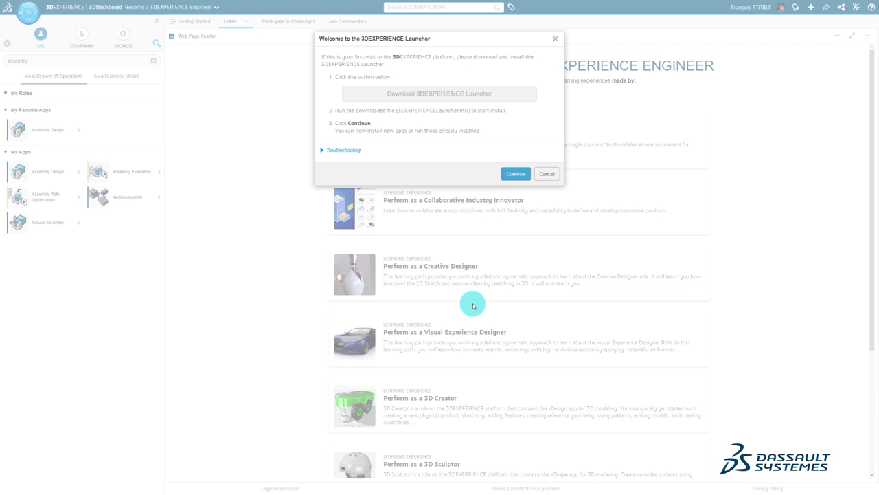
- Choose Install Now for Assembly Design, installing all granted roles
click(526, 176)
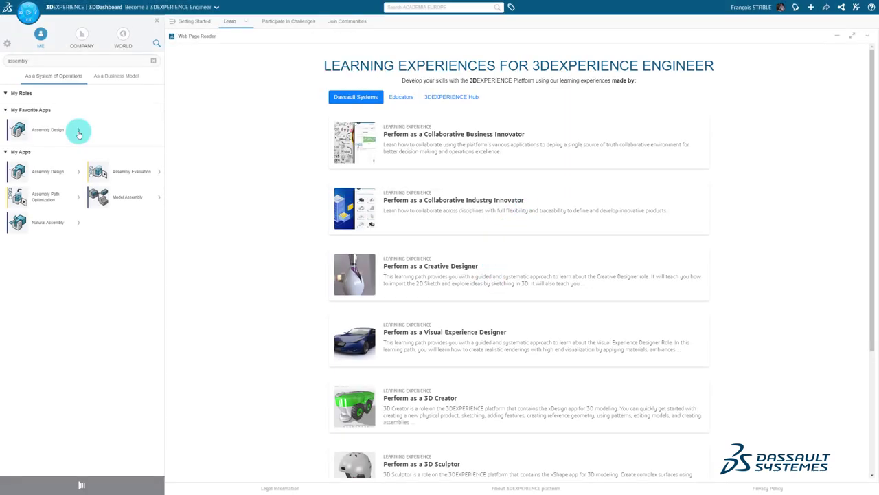
click(78, 132)
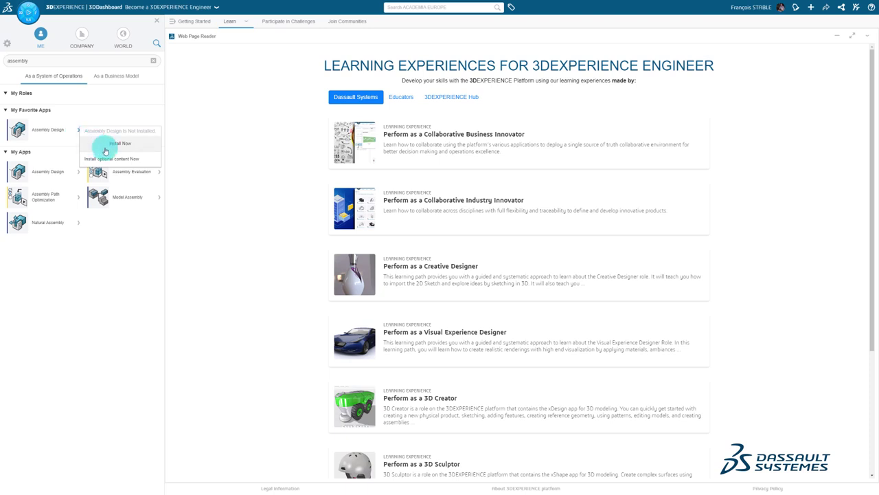
click(105, 151)
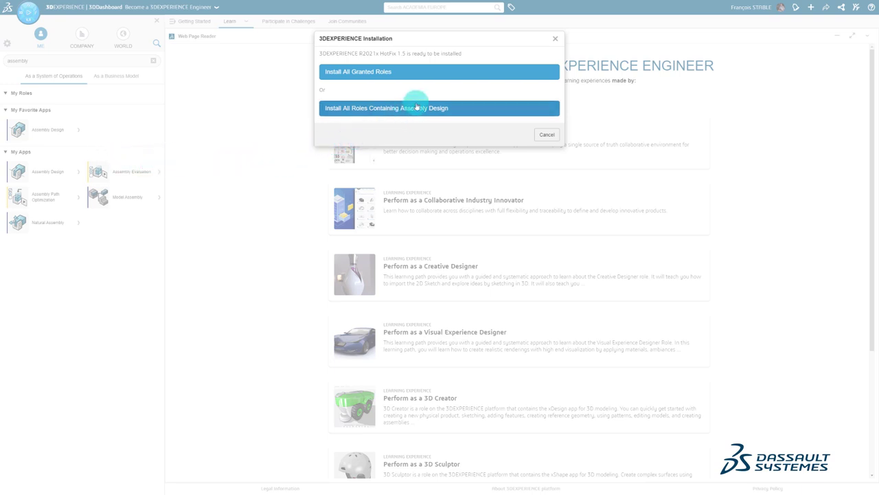
click(429, 73)
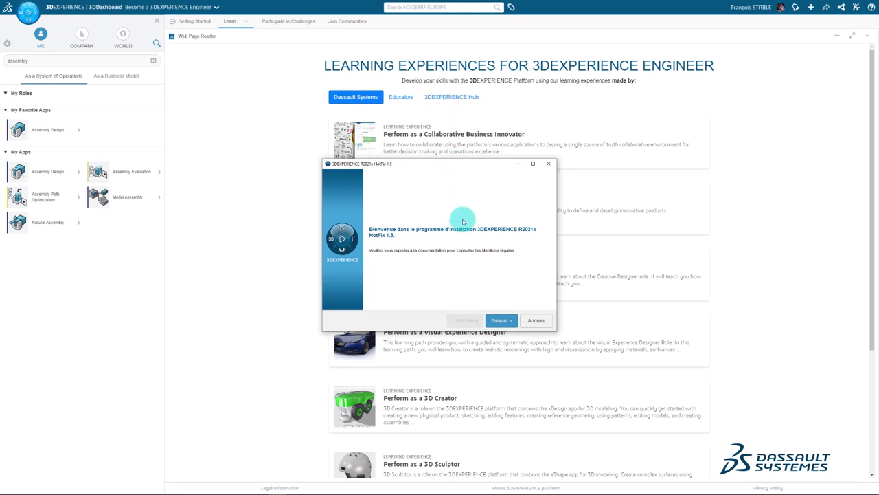
- Install R2021x HotFix 1.5 with all optional resources and no heritage connector
click(510, 324)
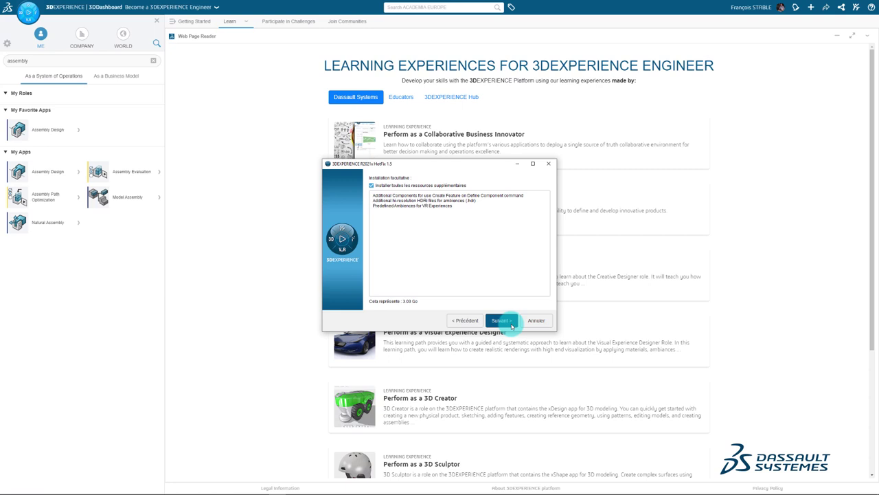
click(503, 320)
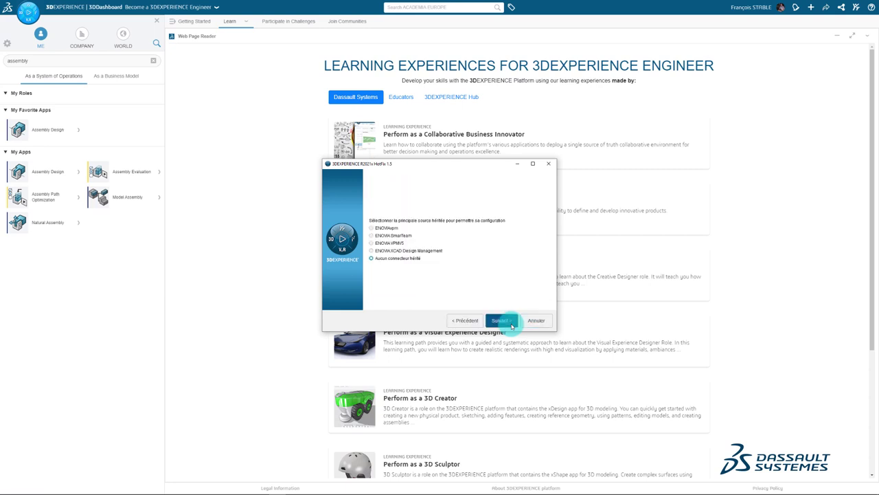
click(511, 326)
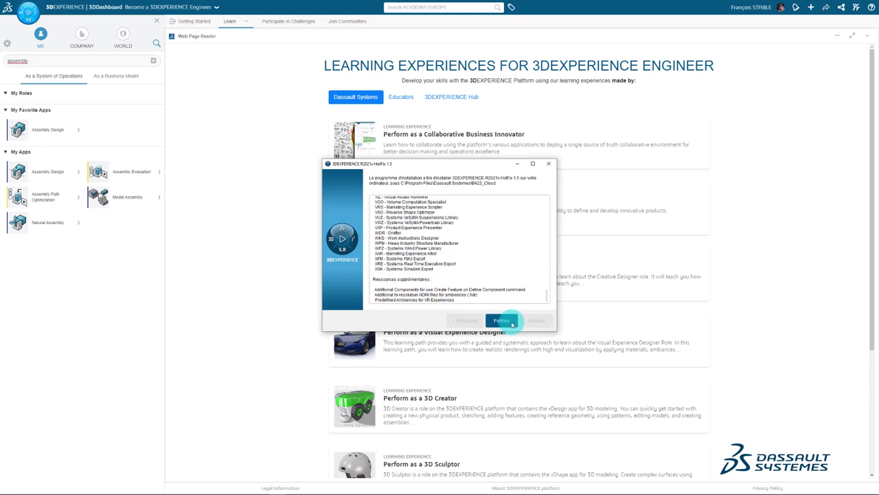
- Close the completed R2021x HotFix 1.5 installer with Fermer
click(511, 325)
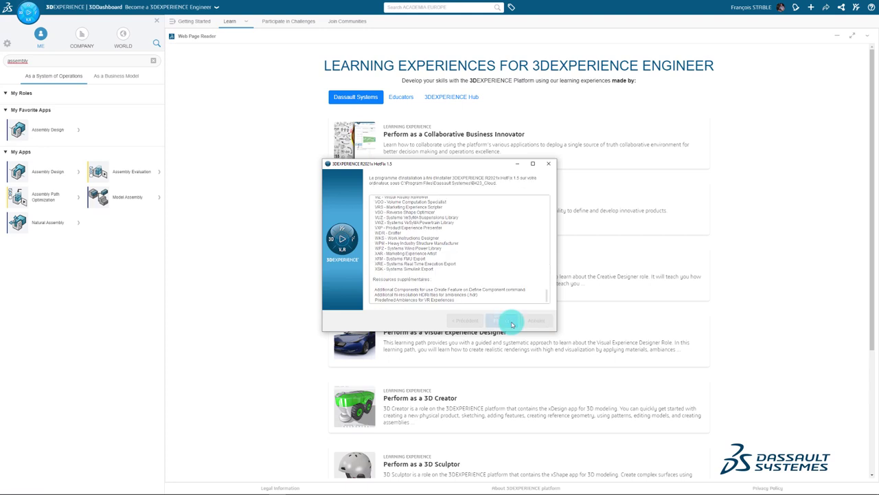